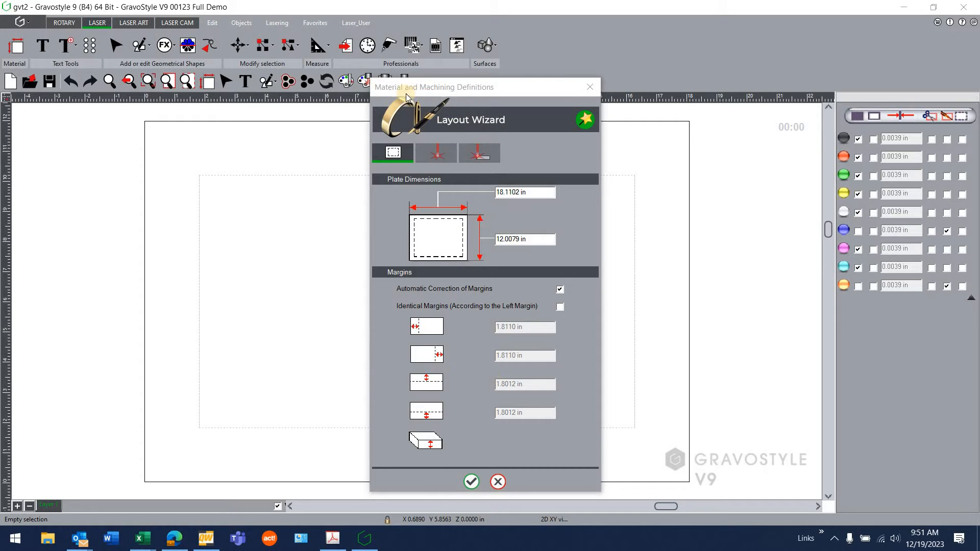
- Set the plate dimensions to 3 in wide by 1 in high
left_click(421, 90)
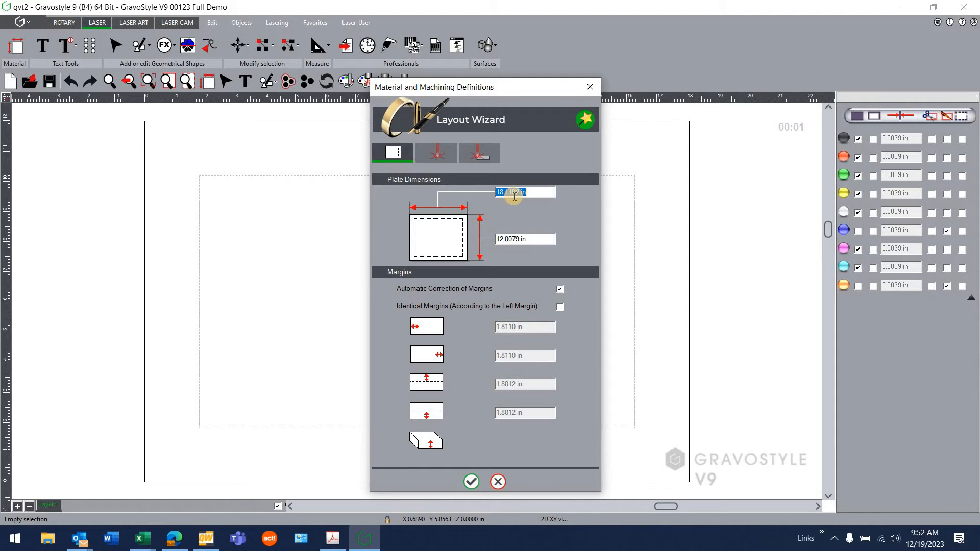
type("3")
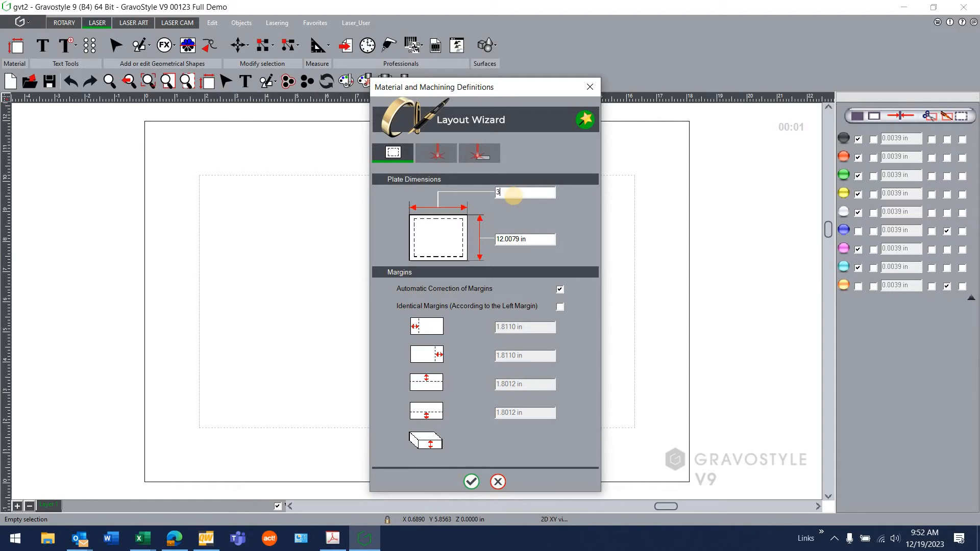
left_click(513, 240)
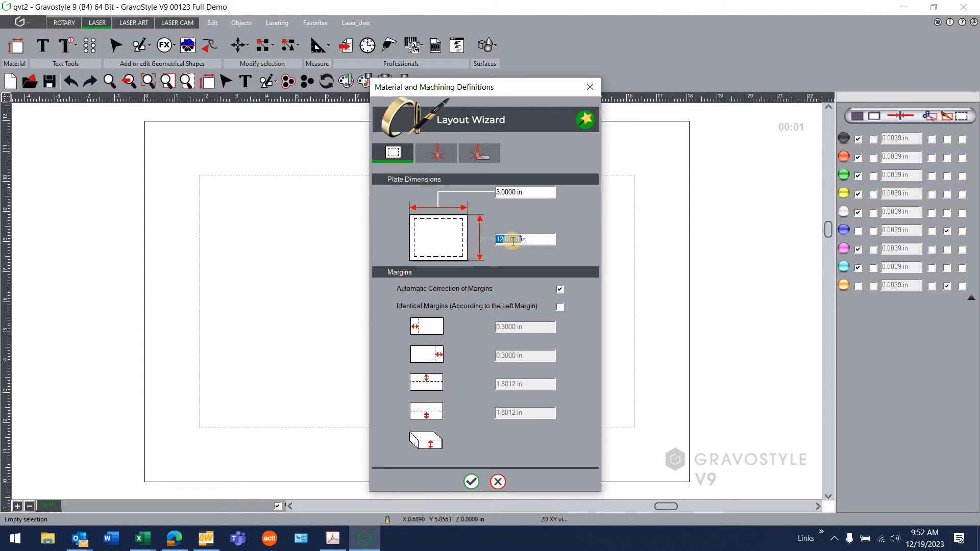
type("1")
- Replace automatic margin correction with identical margins of 0.125 in on all sides of the plate
left_click(559, 288)
left_click(559, 305)
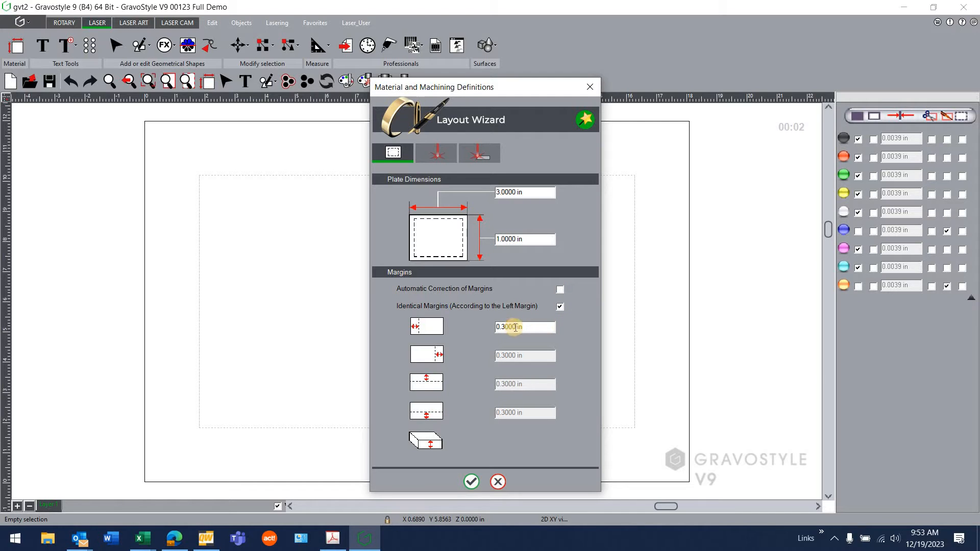
left_click_drag(515, 327, 443, 327)
key("BackSpace")
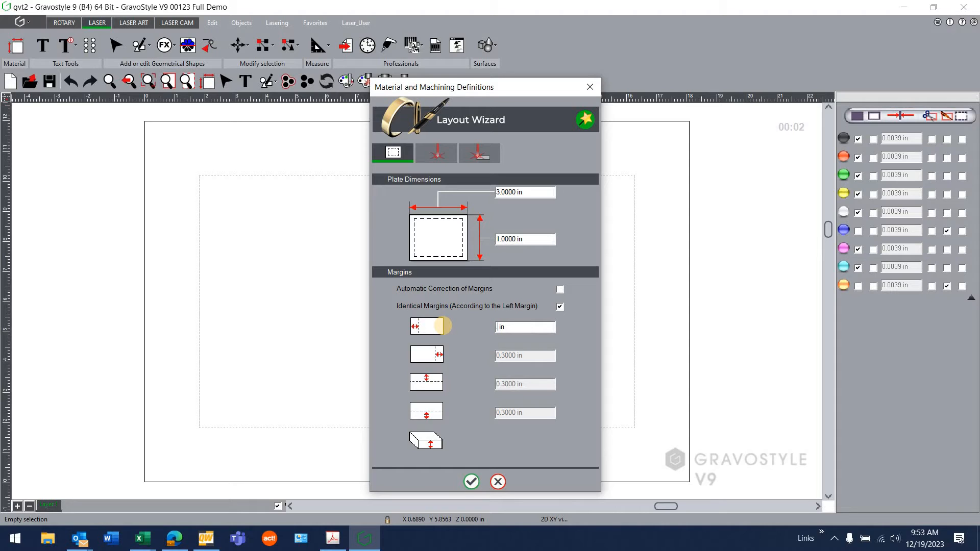
type(".125")
left_click(560, 306)
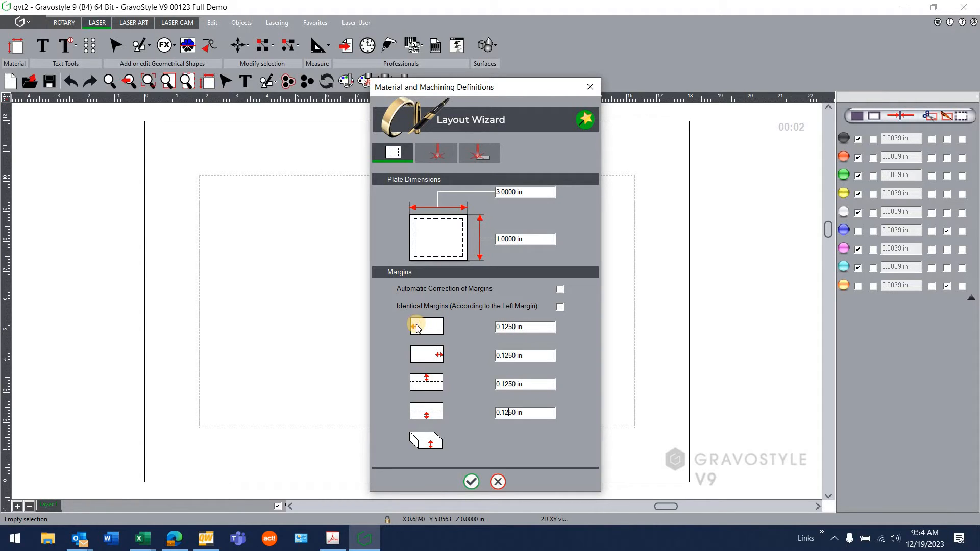
double_click(505, 326)
left_click(560, 308)
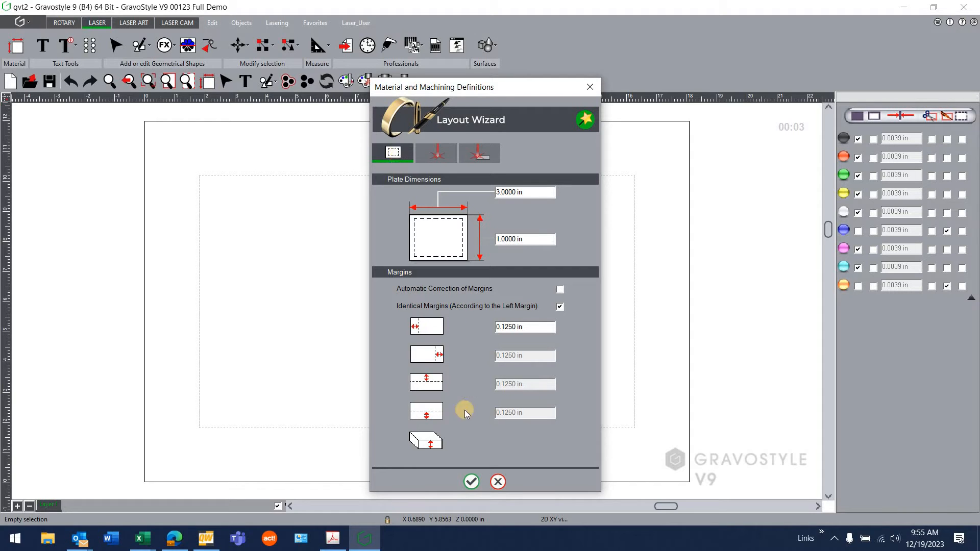
- Keep the upright ABC orientation for the L-Solution 100 IQ laser and confirm the material and machining definitions
left_click(437, 150)
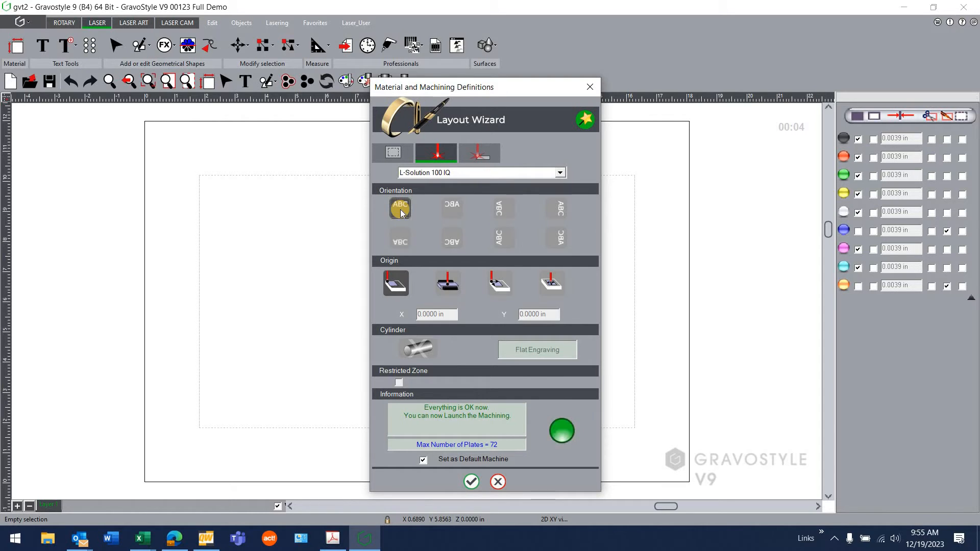
left_click(509, 237)
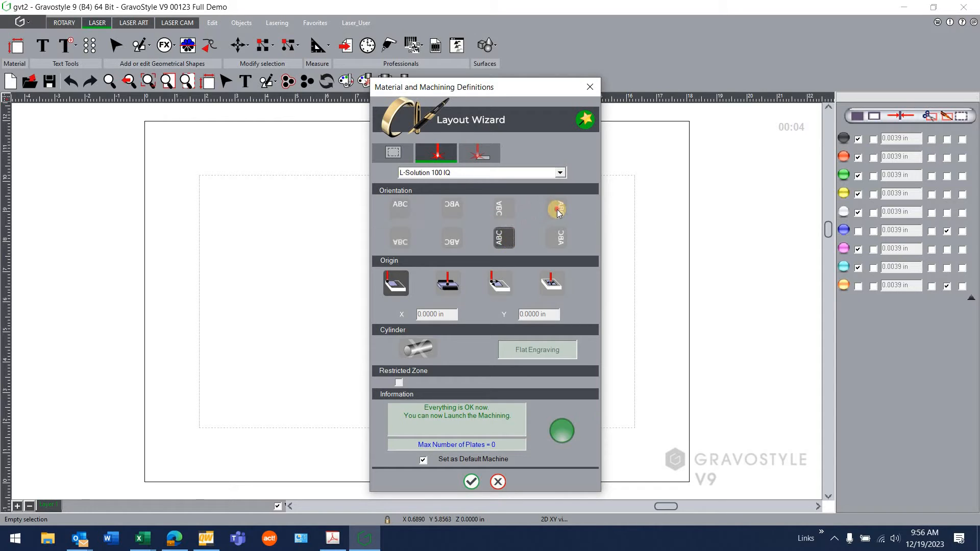
left_click(497, 237)
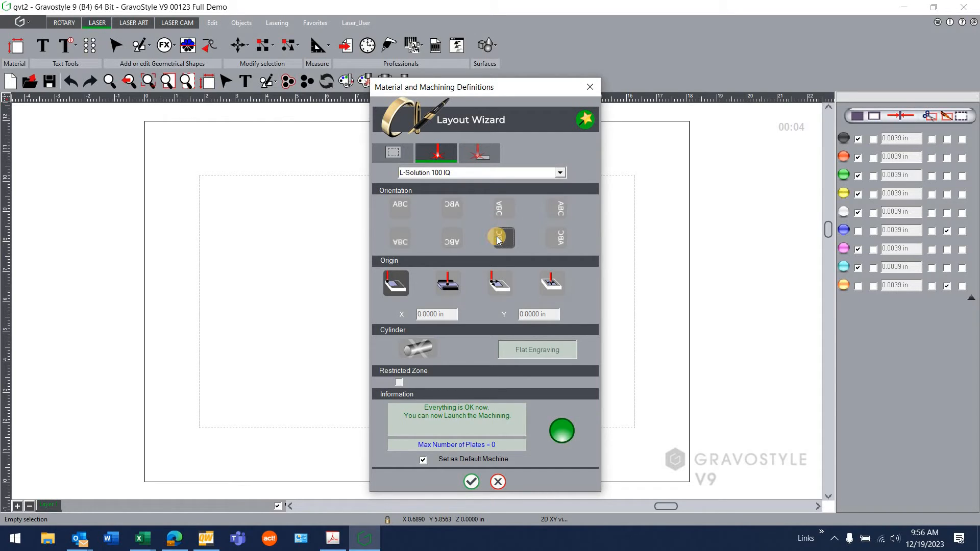
left_click(399, 209)
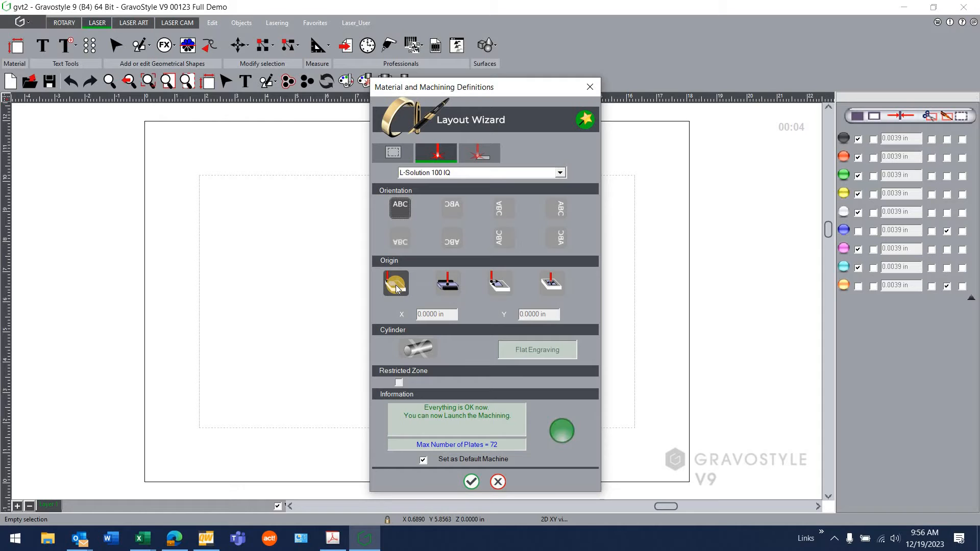
left_click(428, 315)
left_click(540, 347)
left_click(472, 482)
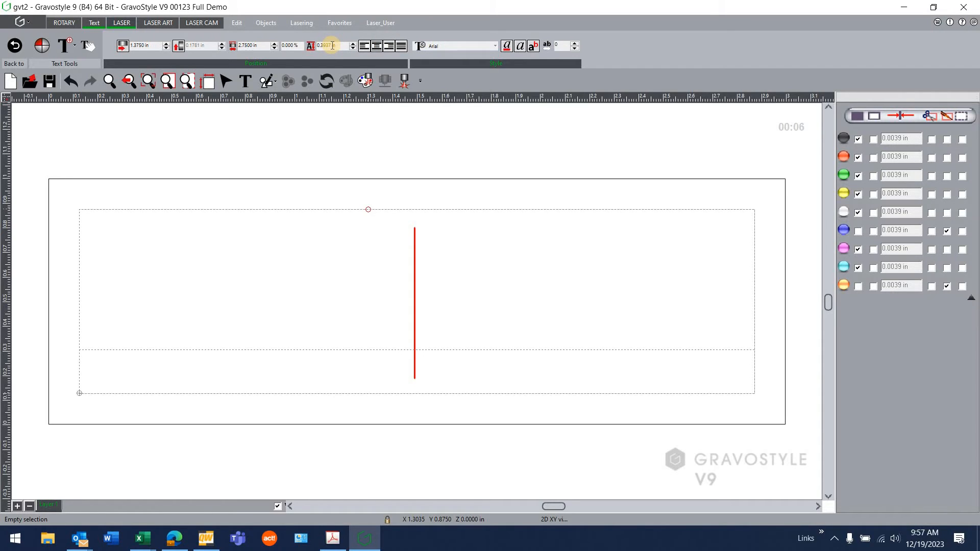
- Browse the Gravograph and TrueType font collections and keep Arial as the text font
left_click_drag(332, 45, 309, 46)
left_click(325, 45)
left_click(497, 46)
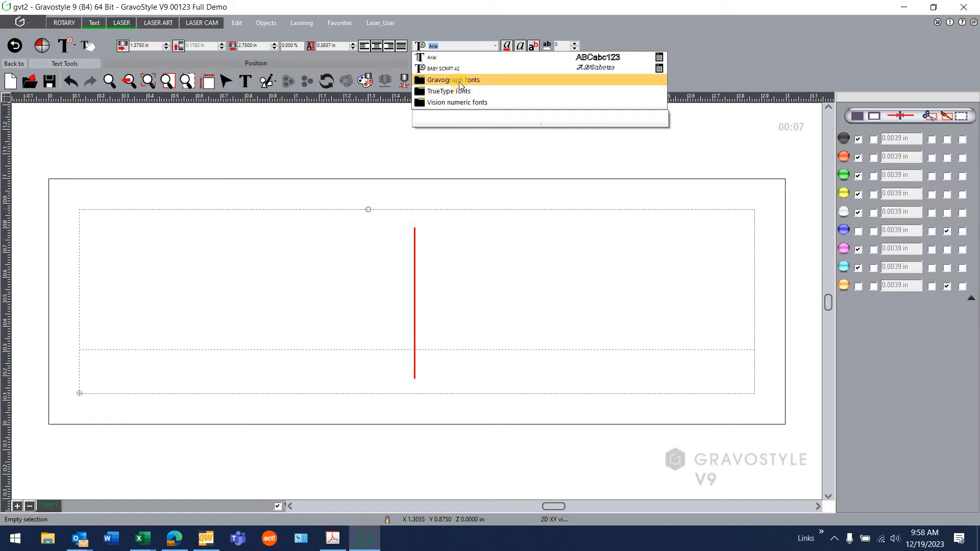
left_click(459, 82)
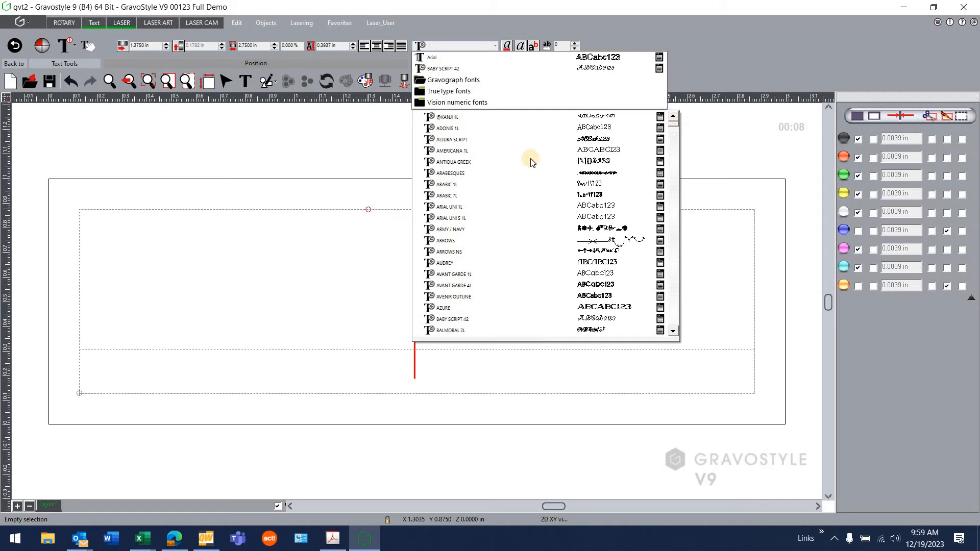
mouse_move(531, 161)
left_click_drag(677, 140, 681, 201)
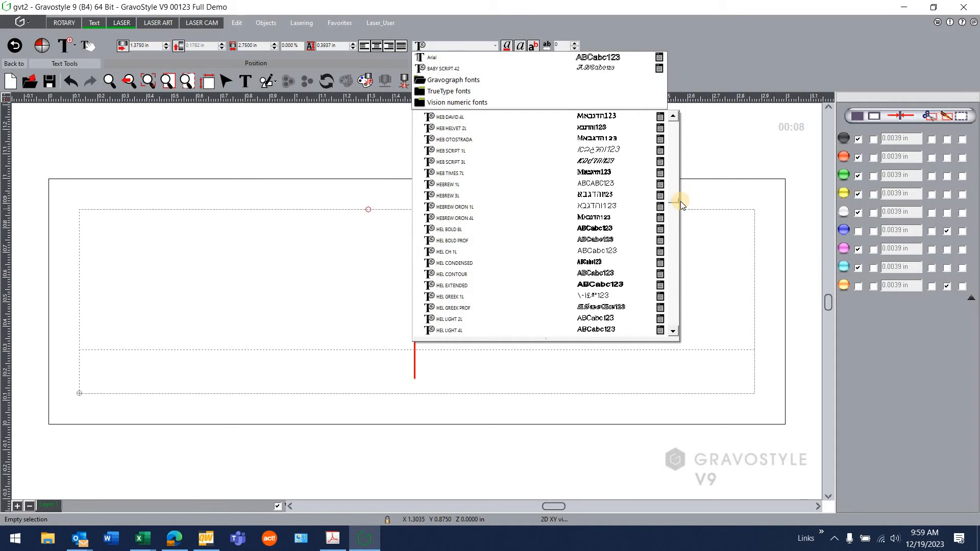
left_click_drag(678, 201, 674, 121)
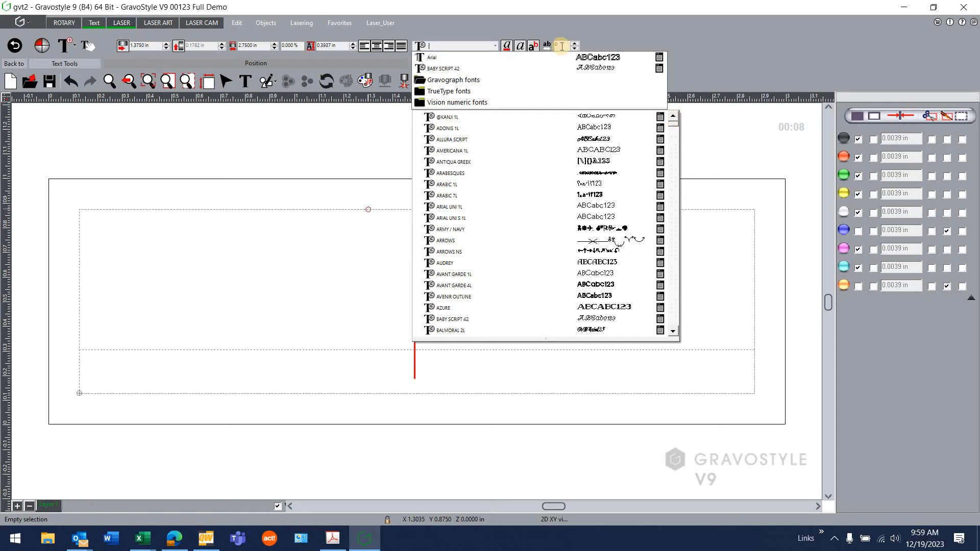
left_click(451, 92)
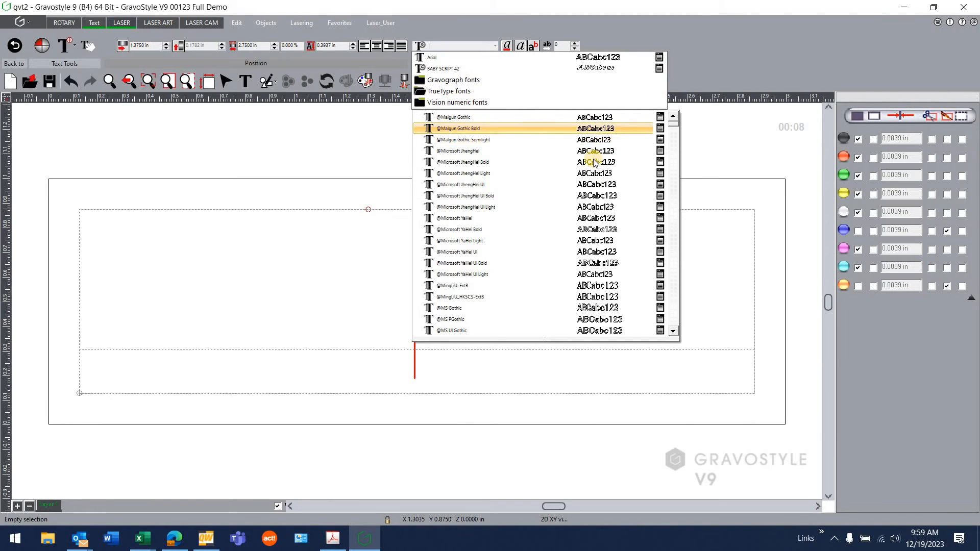
left_click(468, 60)
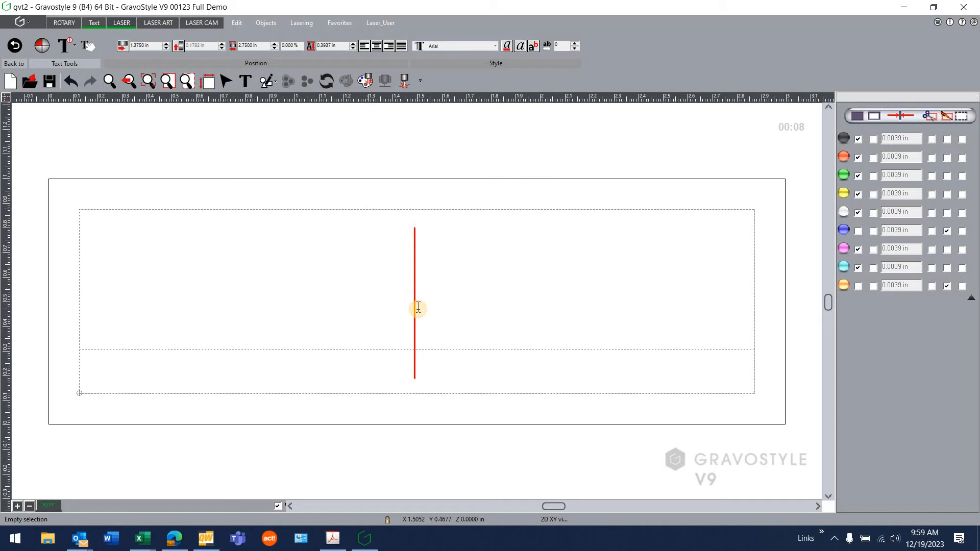
- Set the text height to 0.25 in for the first line
left_click(331, 46)
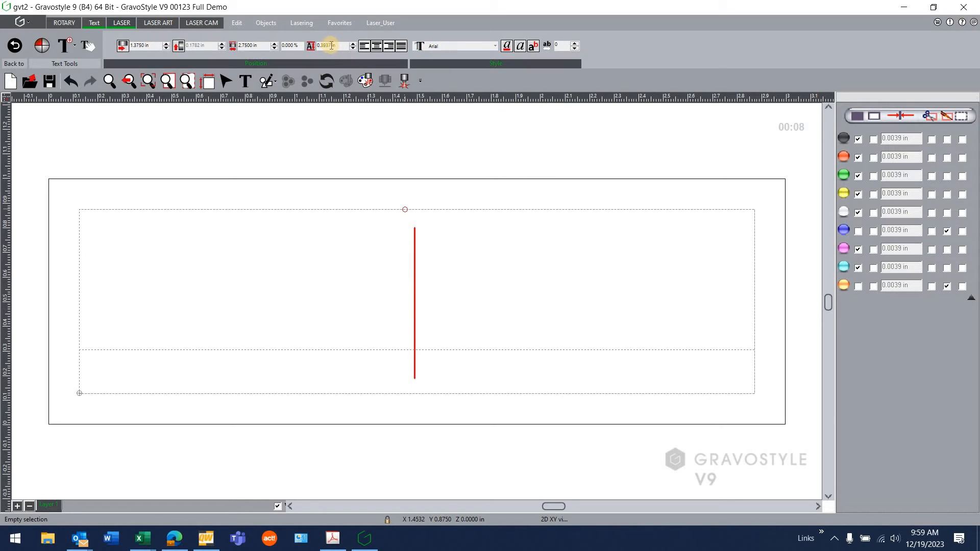
left_click(332, 46)
left_click(332, 47)
left_click_drag(331, 46, 305, 45)
type("25")
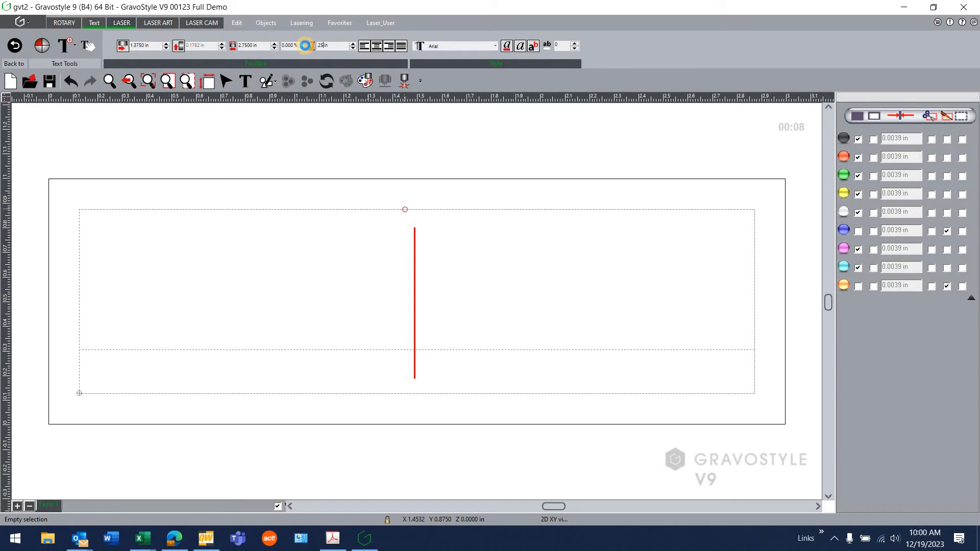
key("Return")
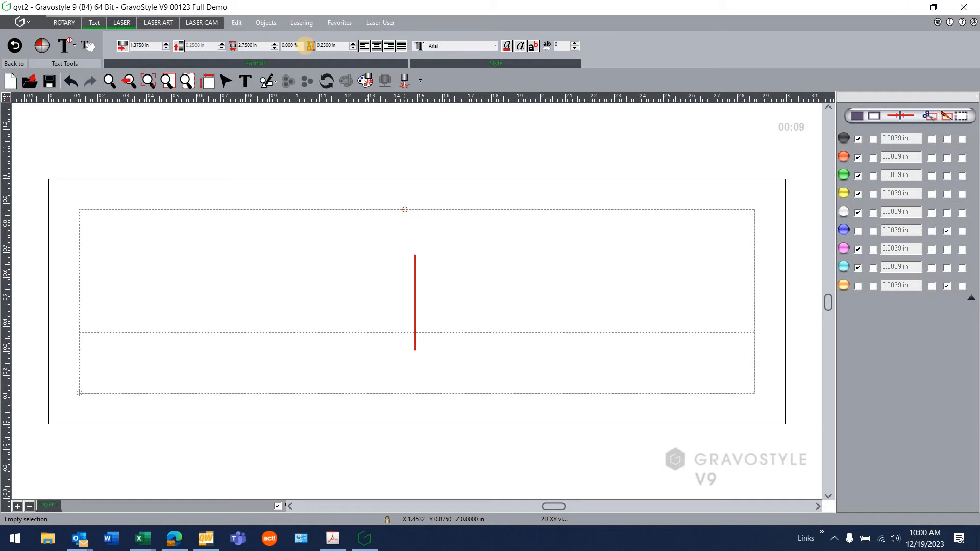
- Enter "Gravostyle 9" as the first text line on the plate and start a second line
type("Grav")
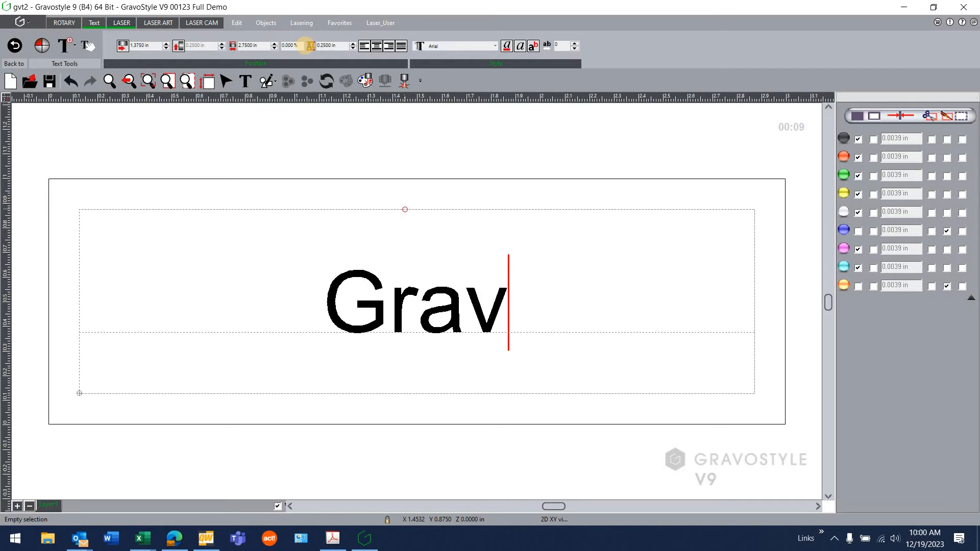
type("ostyle 9")
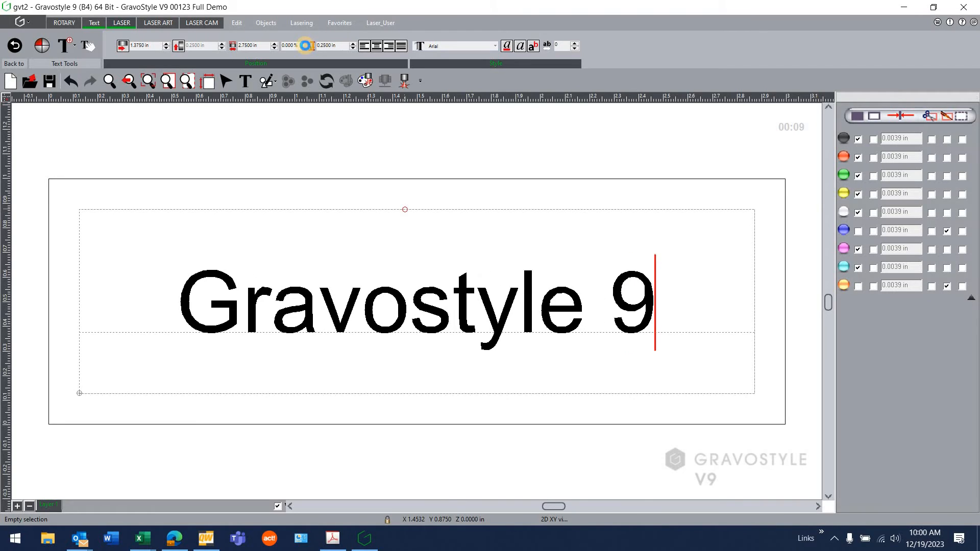
key("Return")
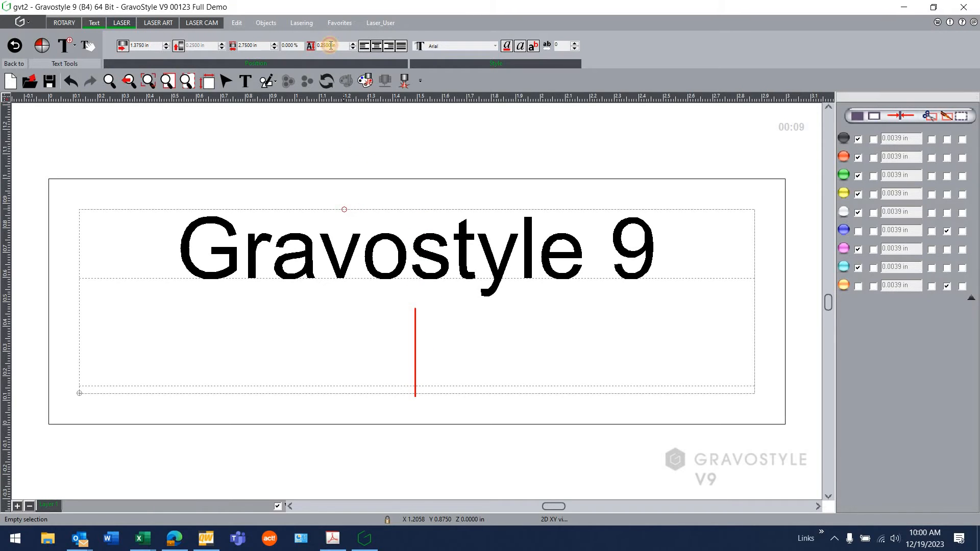
- Enter "Laser Mode" as the second text line with a height of 0.185 in
left_click(311, 46)
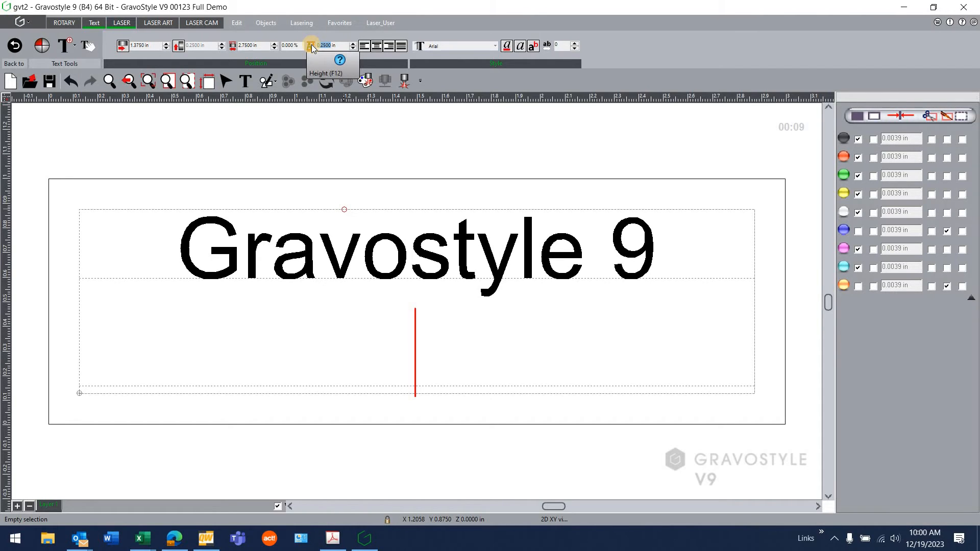
key("BackSpace")
type("0.185")
key("Return")
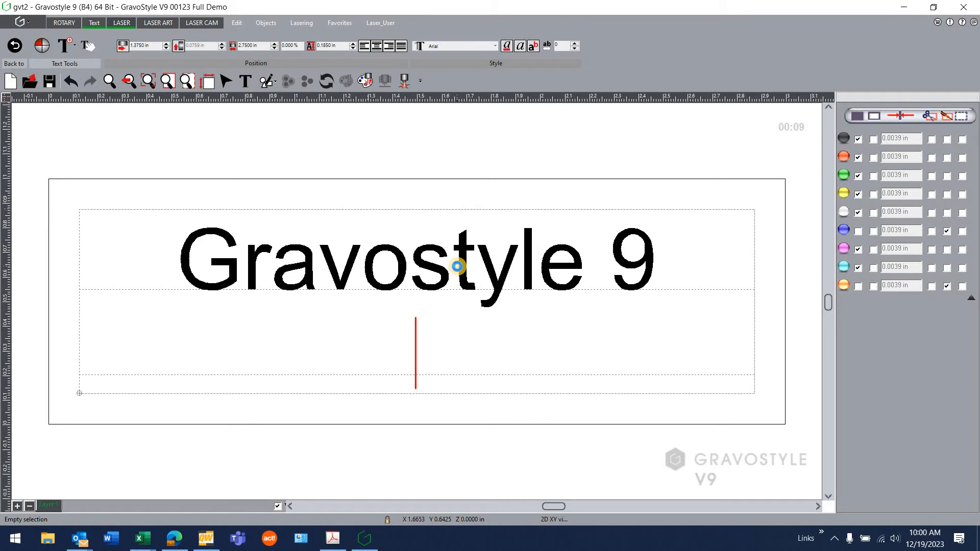
type("Laser Mode")
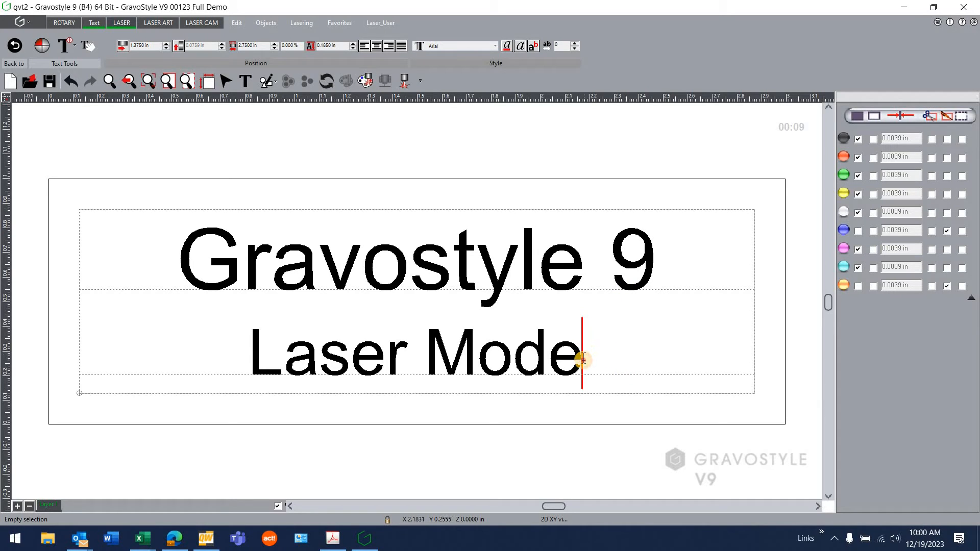
- Set the "Laser Mode" line to a height of 0.15 in and the Bahnschrift Light font
left_click_drag(583, 360, 246, 346)
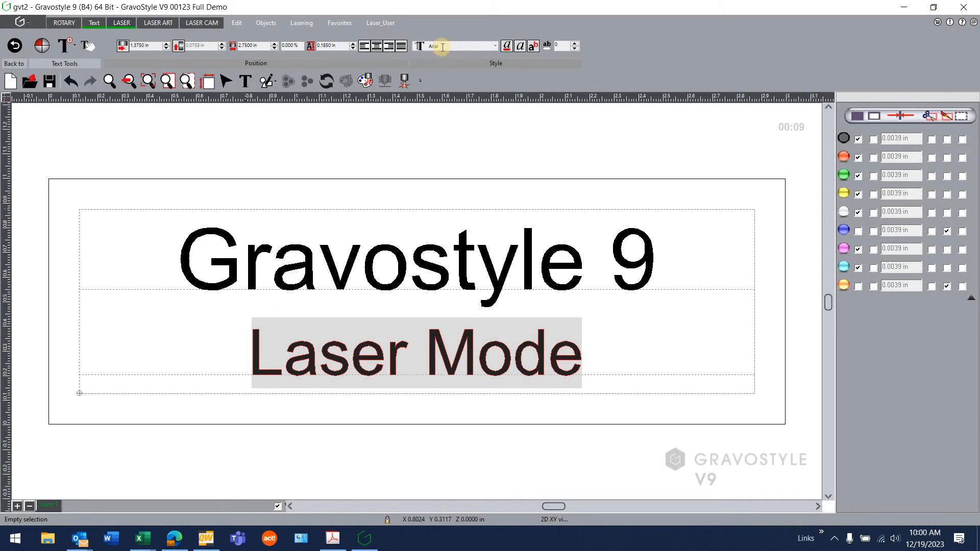
left_click(327, 46)
type(".15")
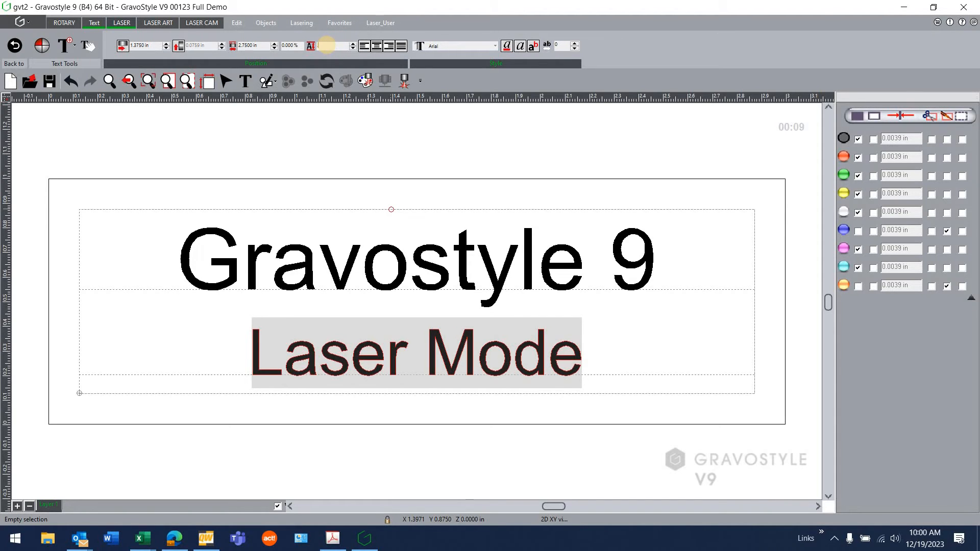
key("Return")
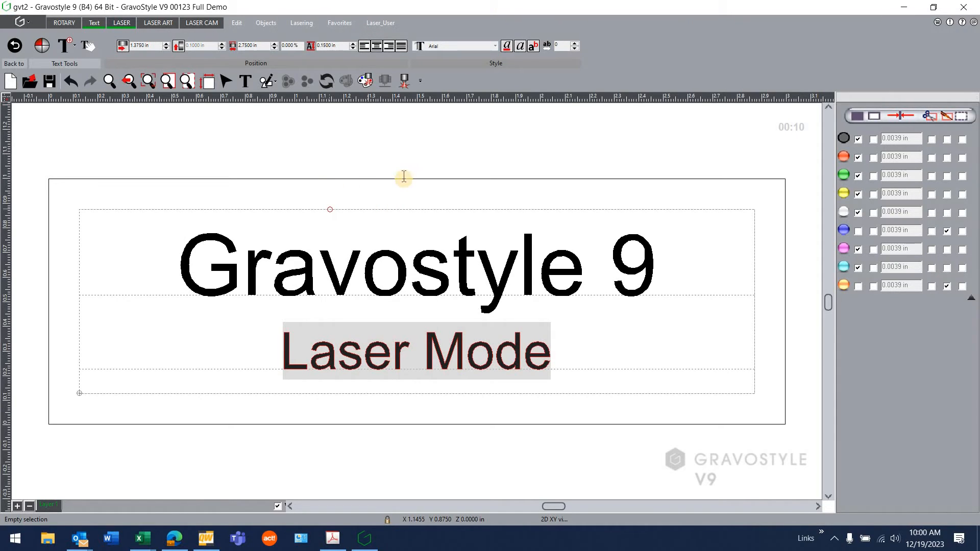
left_click(495, 46)
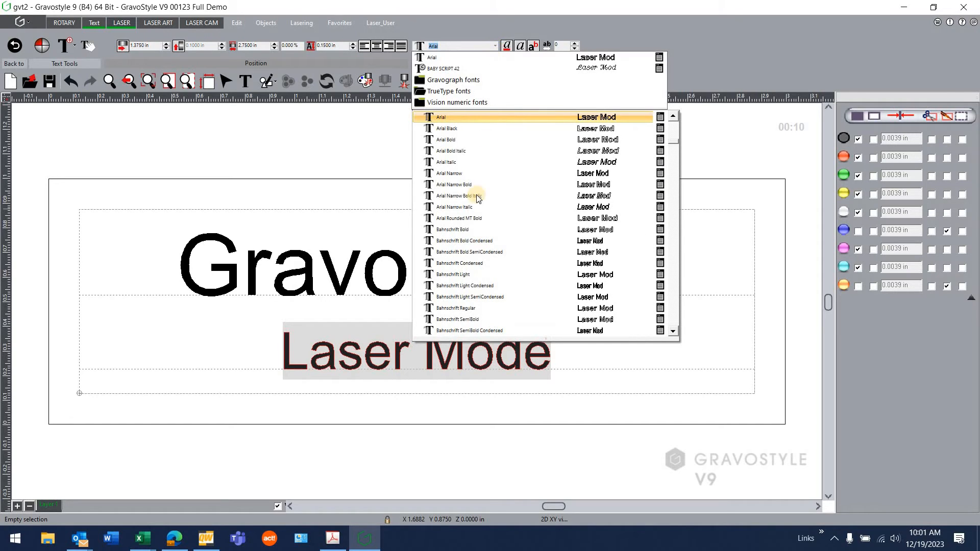
left_click(473, 274)
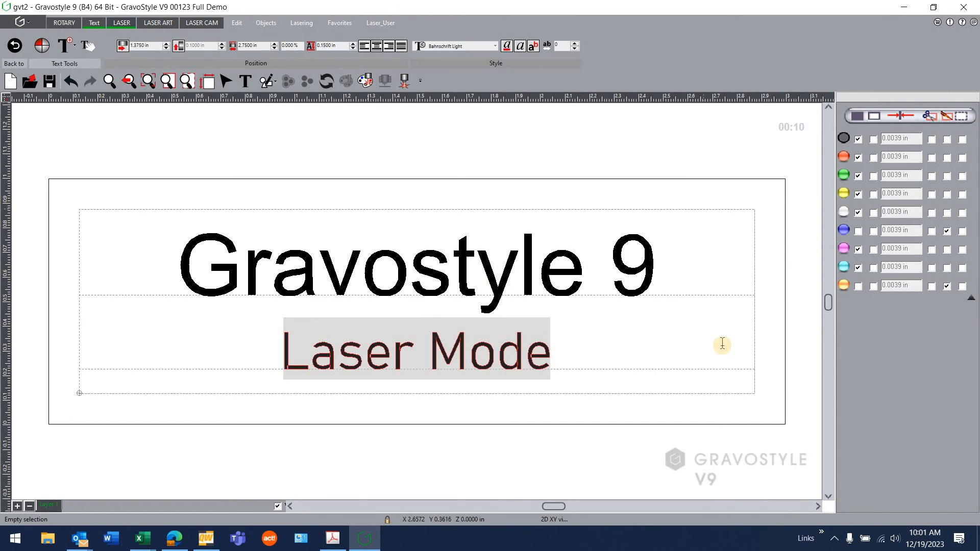
- Change the font of the "Laser Mode" line to Book Antiqua
left_click(495, 46)
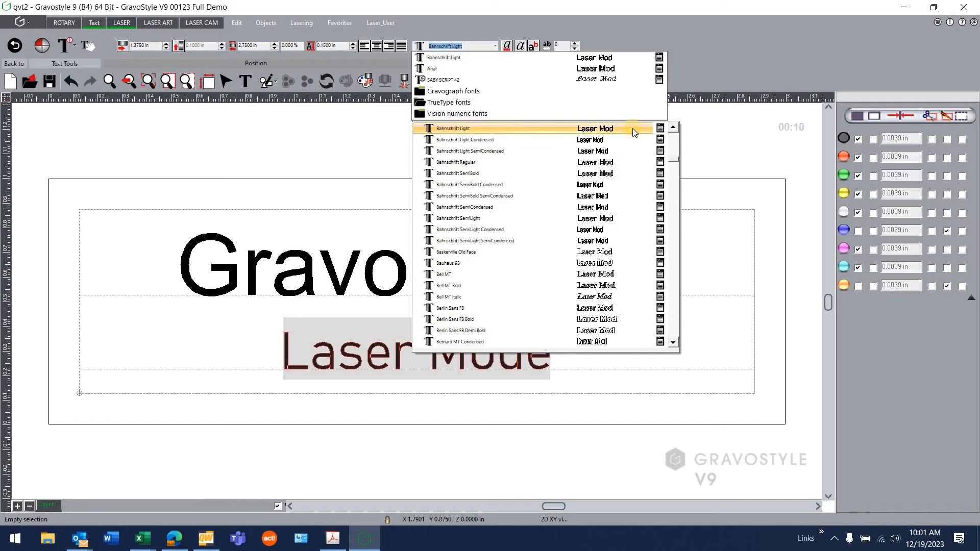
left_click_drag(675, 159, 672, 134)
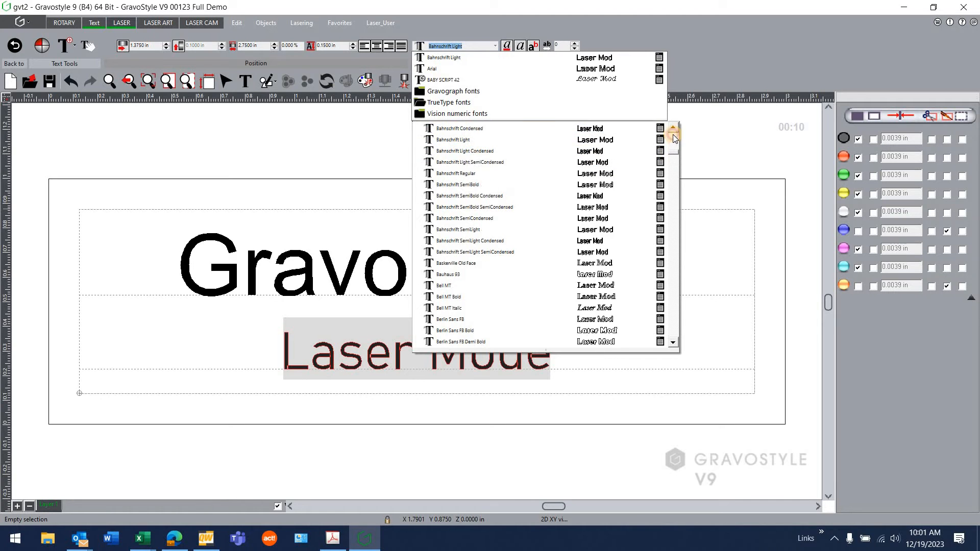
scroll(519, 293, "down", 20)
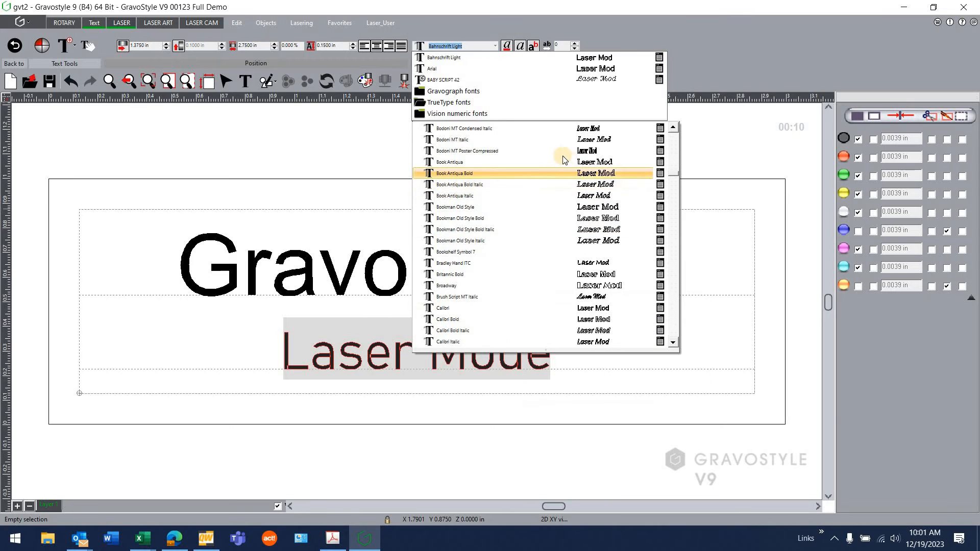
left_click(534, 162)
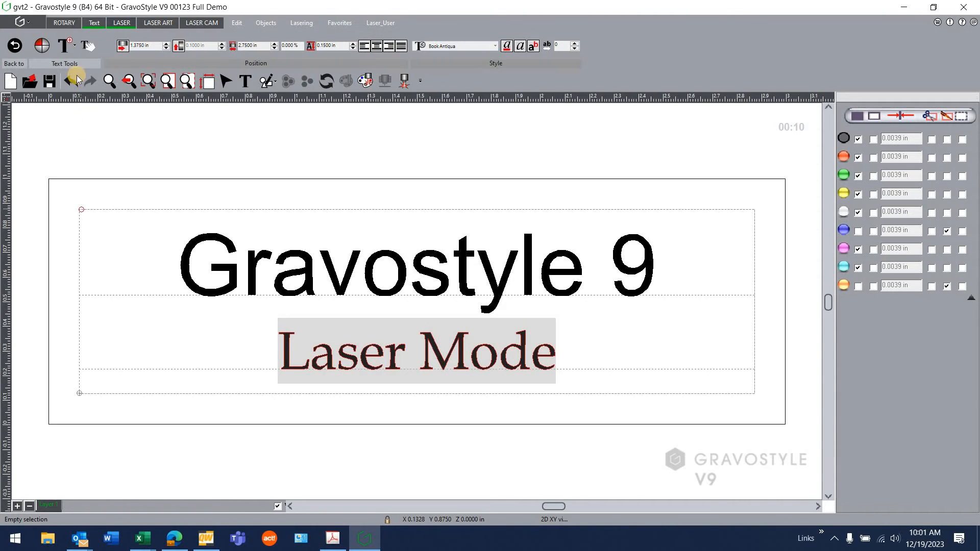
left_click(83, 46)
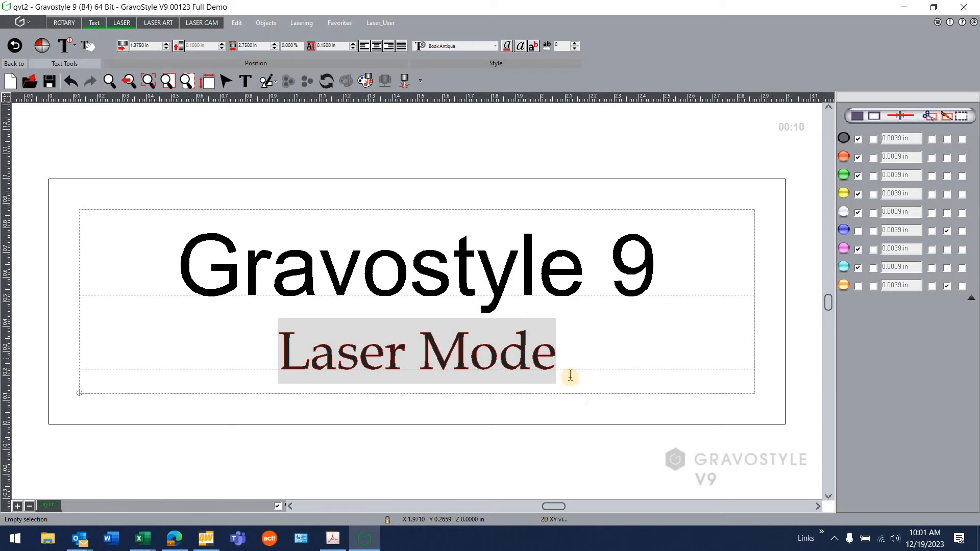
left_click(554, 362)
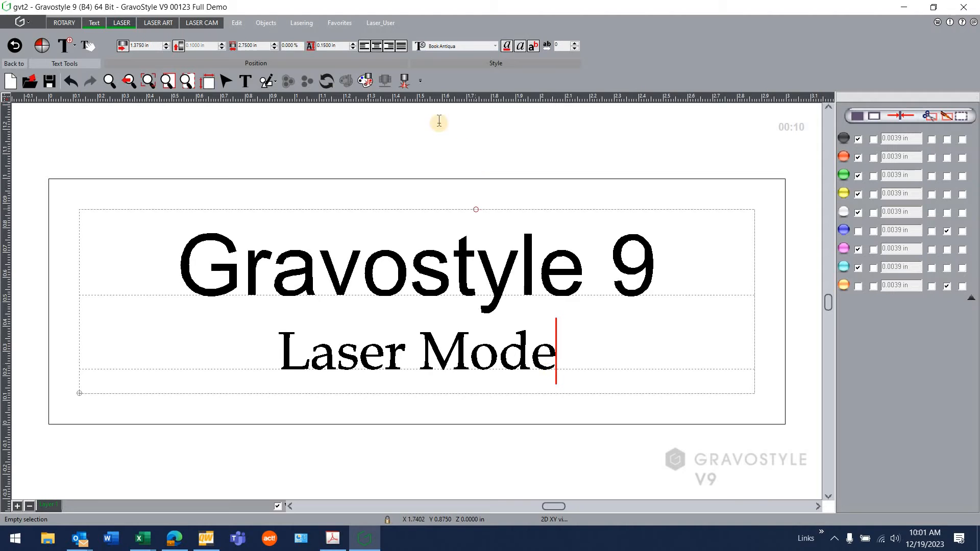
- Examine the black colour's power, speed, pass and raster settings in the L-Solution engraving dialog, closing it when done
left_click(404, 80)
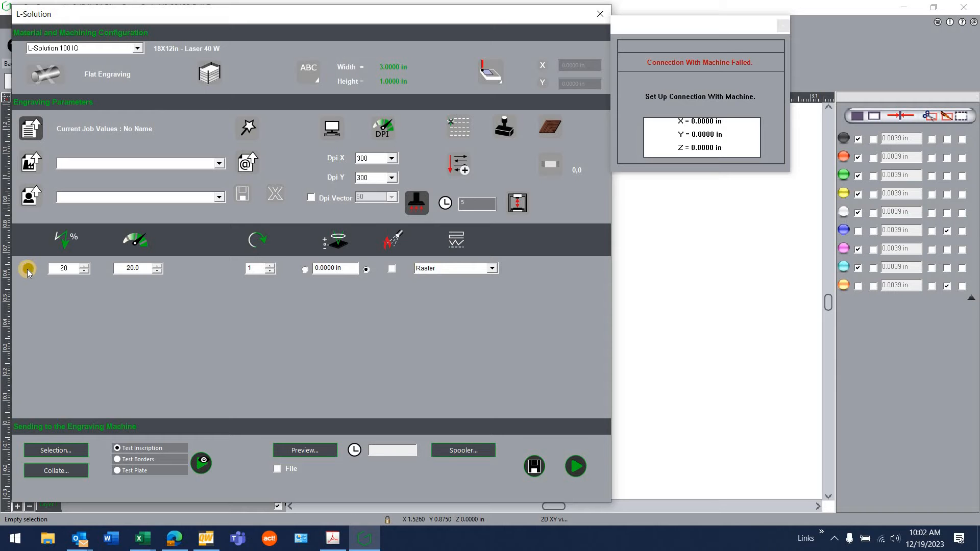
left_click_drag(289, 18, 291, 238)
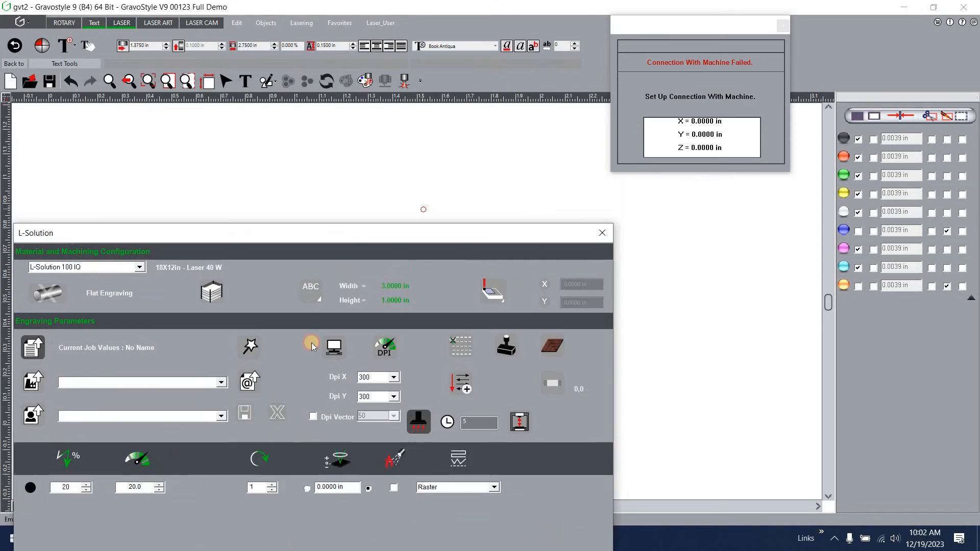
left_click_drag(311, 342, 288, 17)
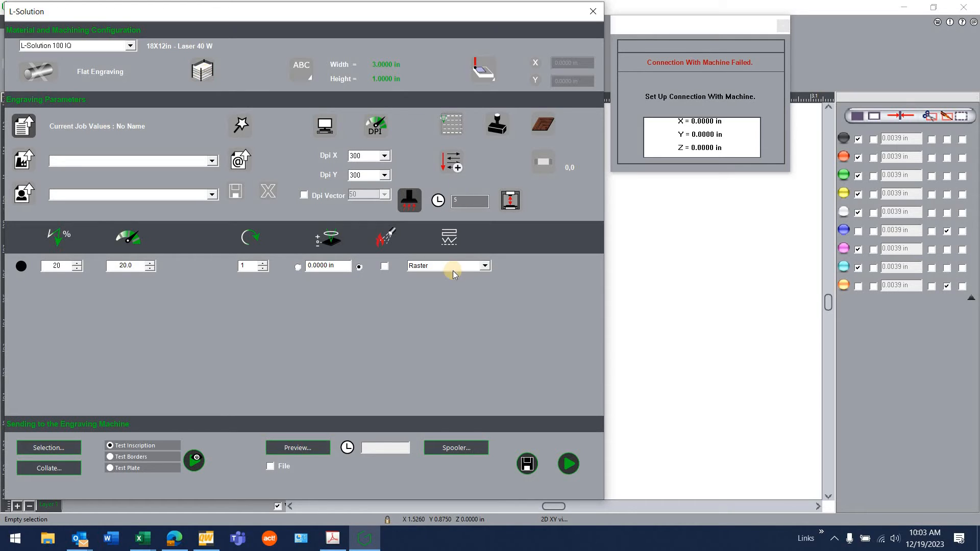
left_click(590, 12)
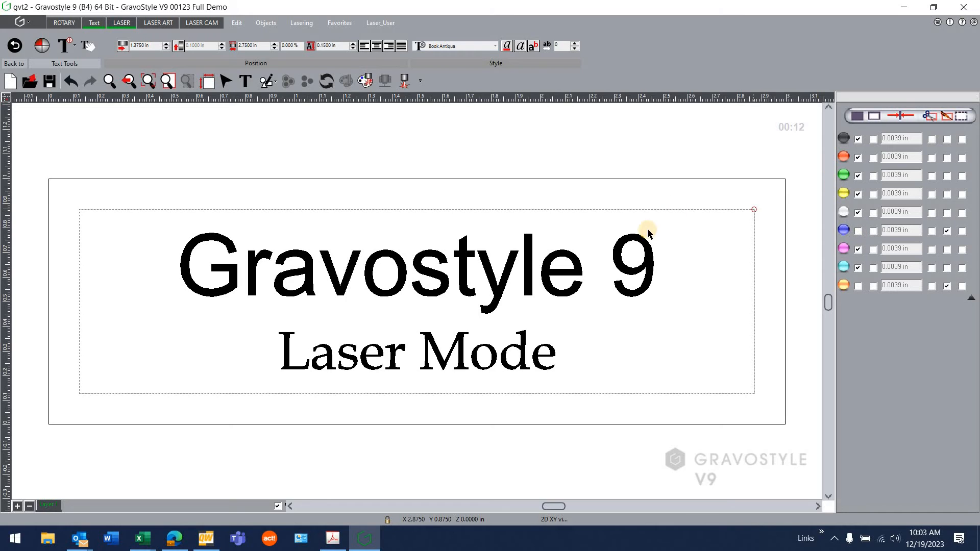
- Reopen the two-line text for editing at the end of "Laser Mode" and switch to the Rapido text options
left_click(291, 273)
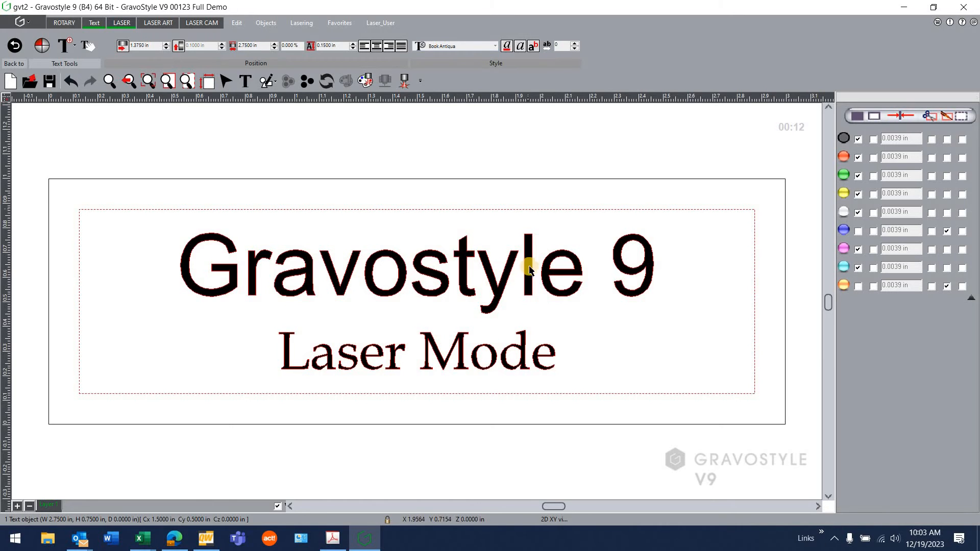
double_click(520, 347)
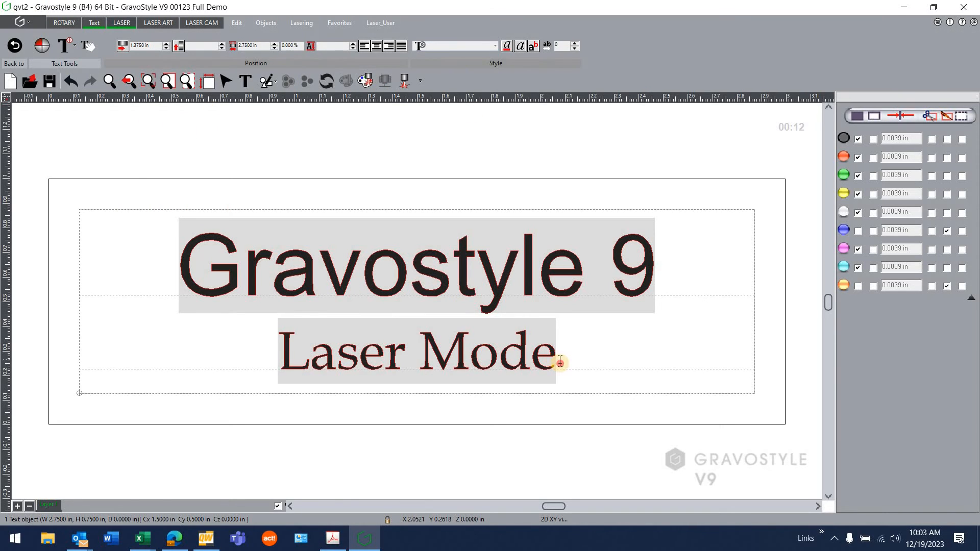
left_click(559, 360)
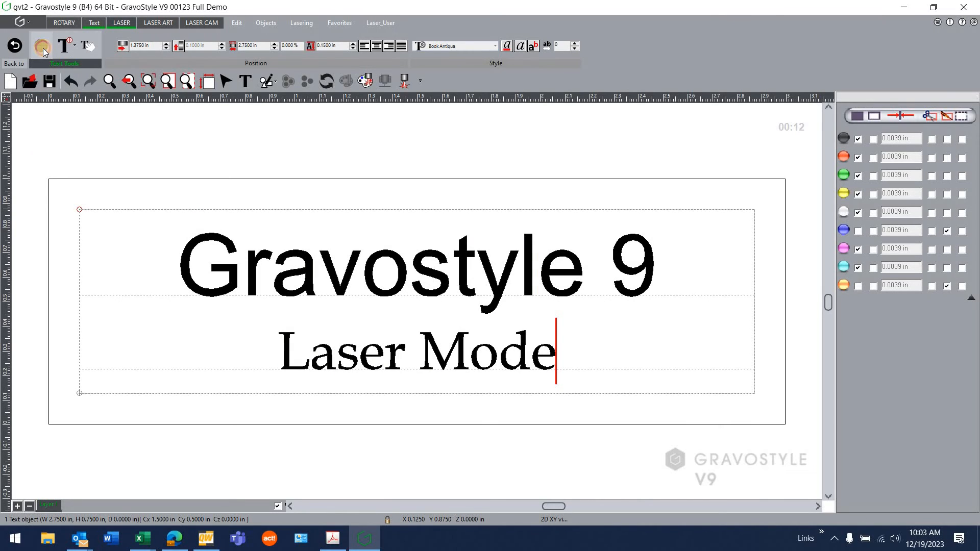
left_click(42, 48)
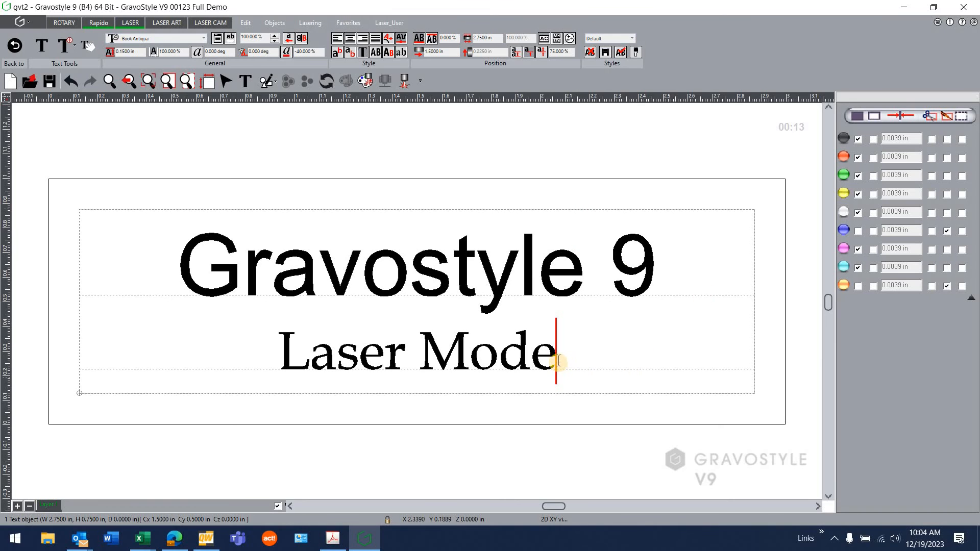
- Assign the green laser colour to the "Laser Mode" line
left_click_drag(558, 361, 278, 341)
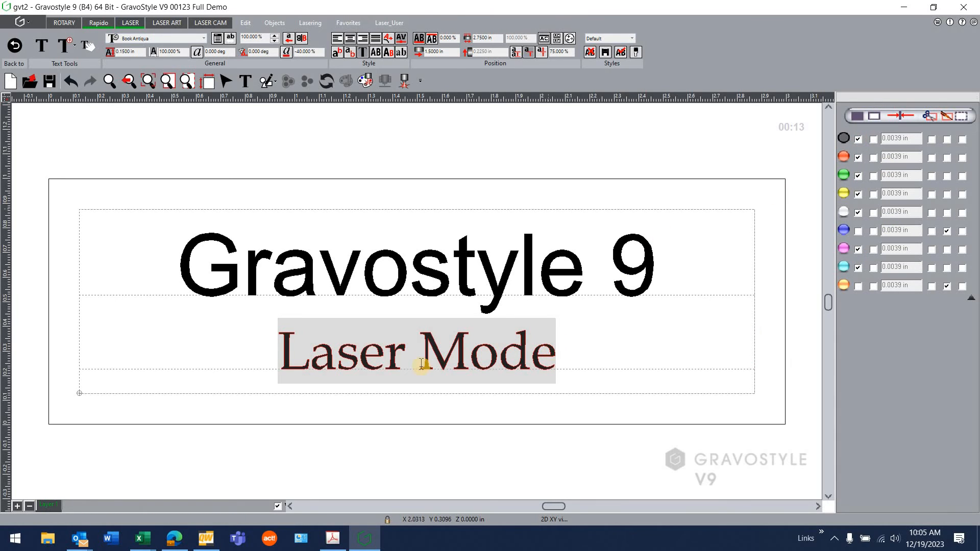
left_click(844, 175)
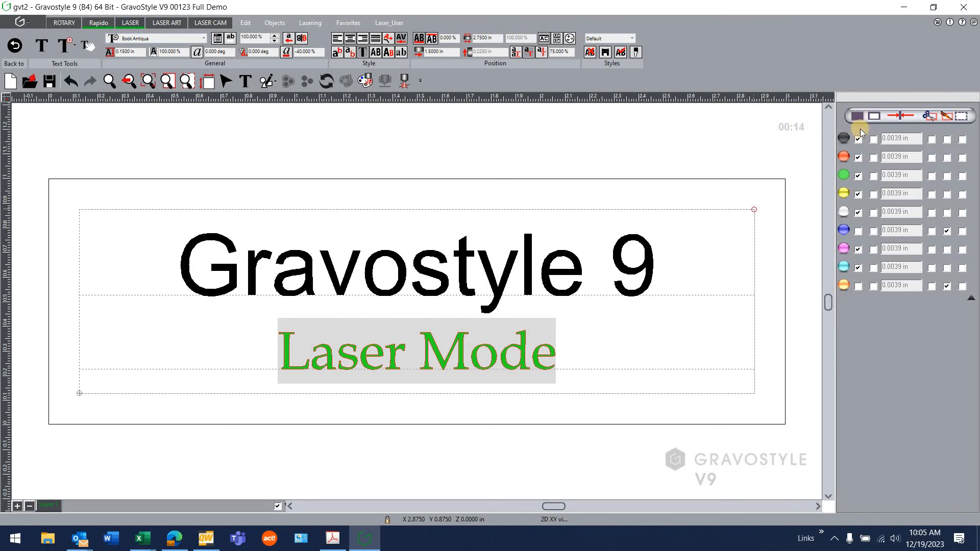
- Turn off the fill for the green colour and display the "Laser Mode" line as a thin vector outline
left_click(858, 194)
left_click(858, 194)
left_click(858, 176)
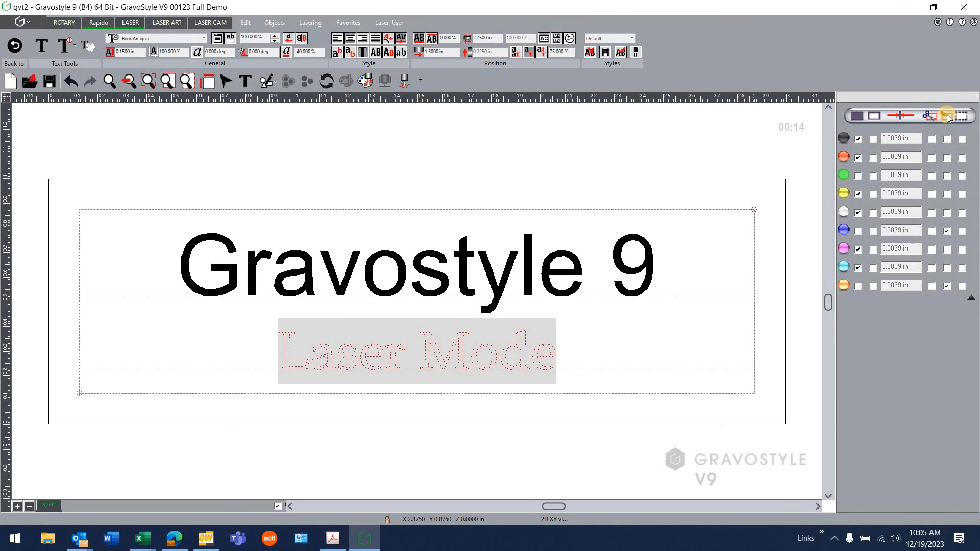
left_click(948, 176)
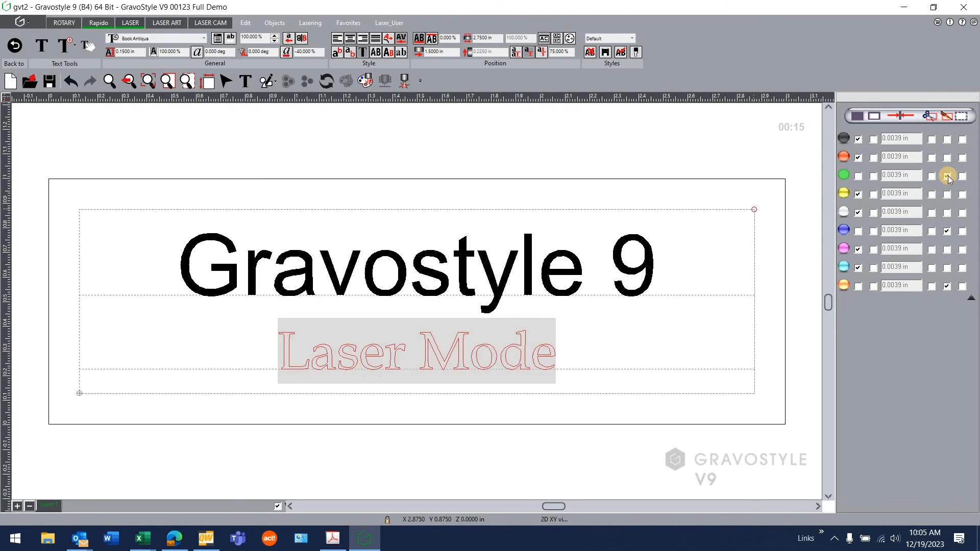
left_click(560, 359)
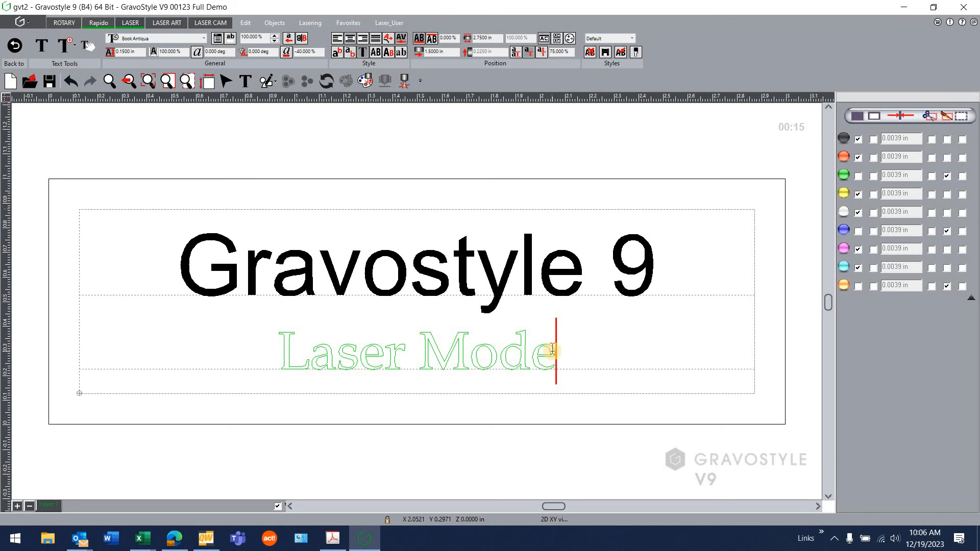
- Replace green's thin vector outline with a thick outline and set its line width to 0.010 in
left_click(947, 176)
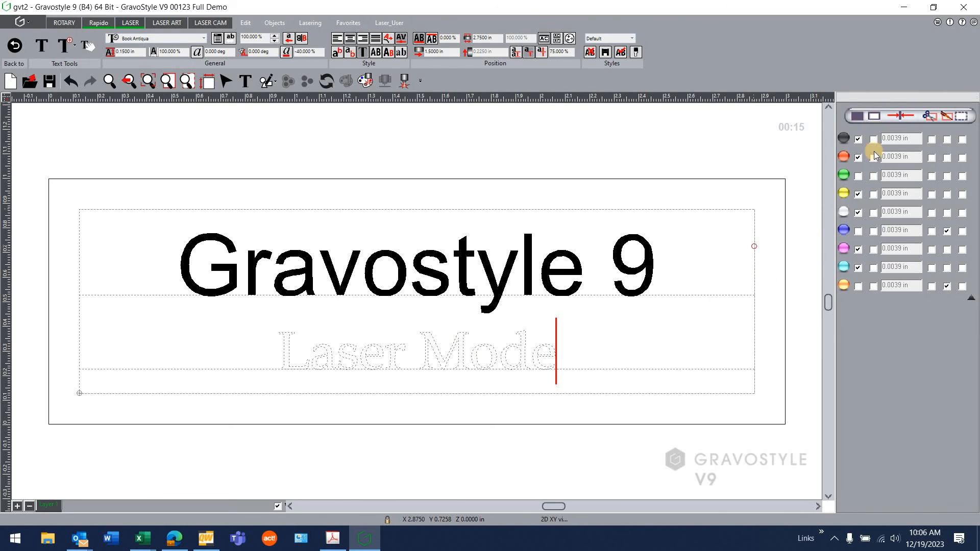
left_click(873, 176)
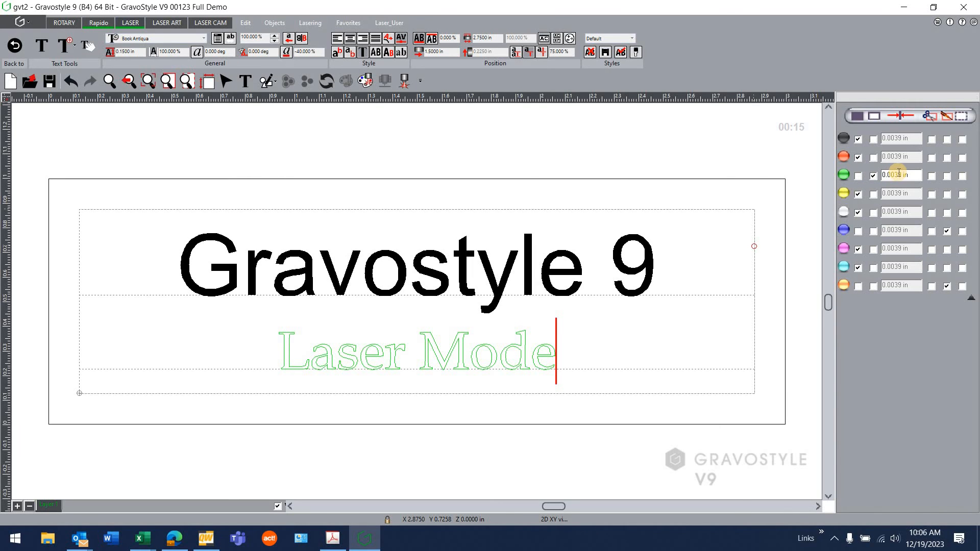
double_click(899, 174)
key("BackSpace")
type(".010")
key("Return")
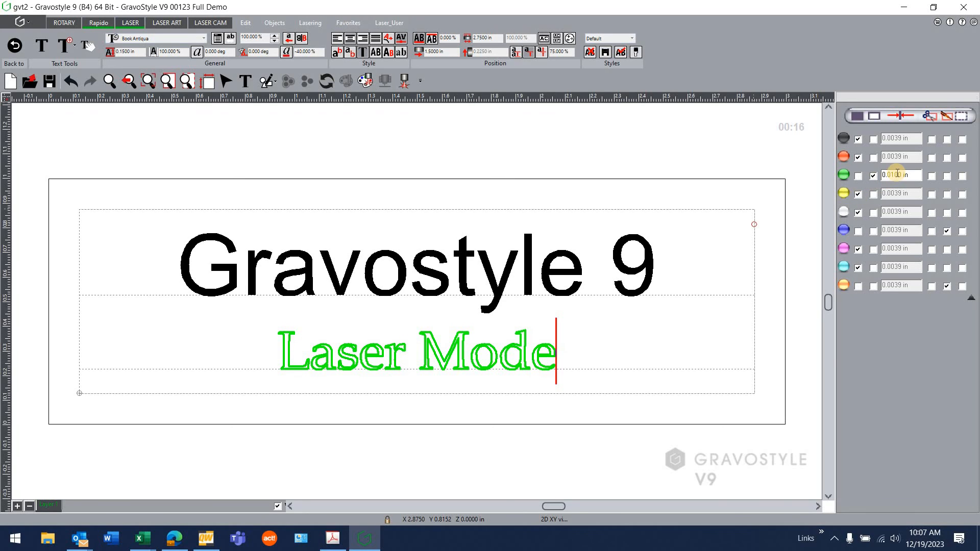
- Turn off the thick outline for the green colour and restore its solid fill
double_click(896, 174)
left_click(871, 176)
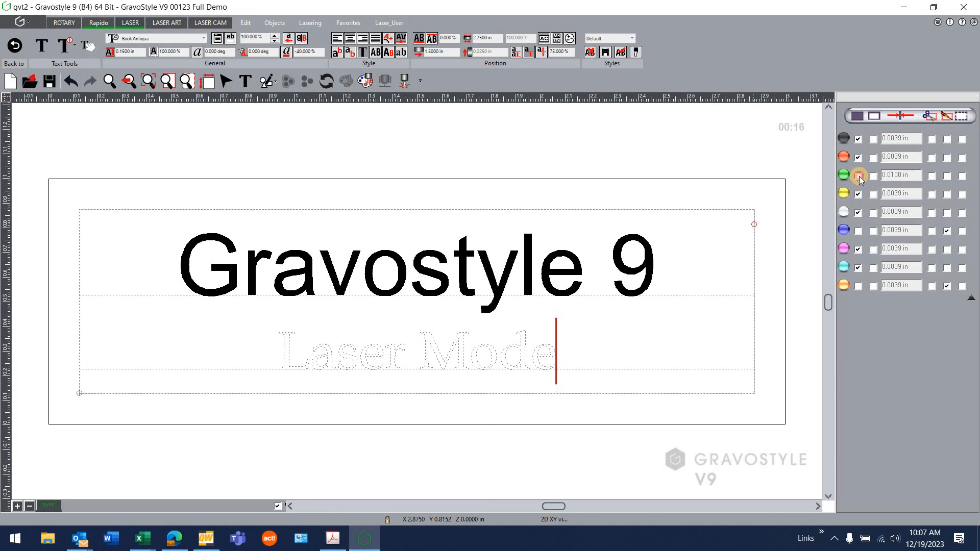
left_click(859, 176)
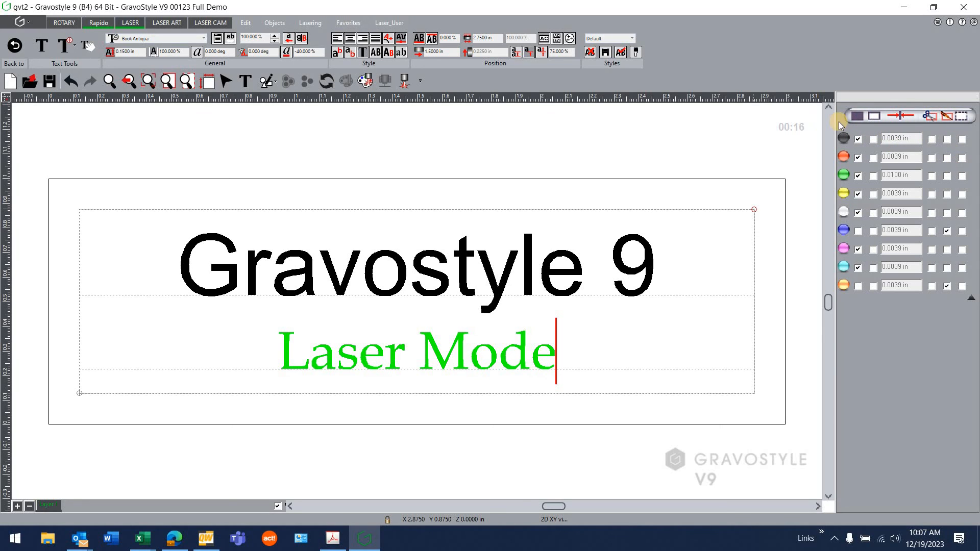
- Try a dashed outline without fill for the green colour, and return it to solid fill
left_click(963, 175)
left_click(857, 177)
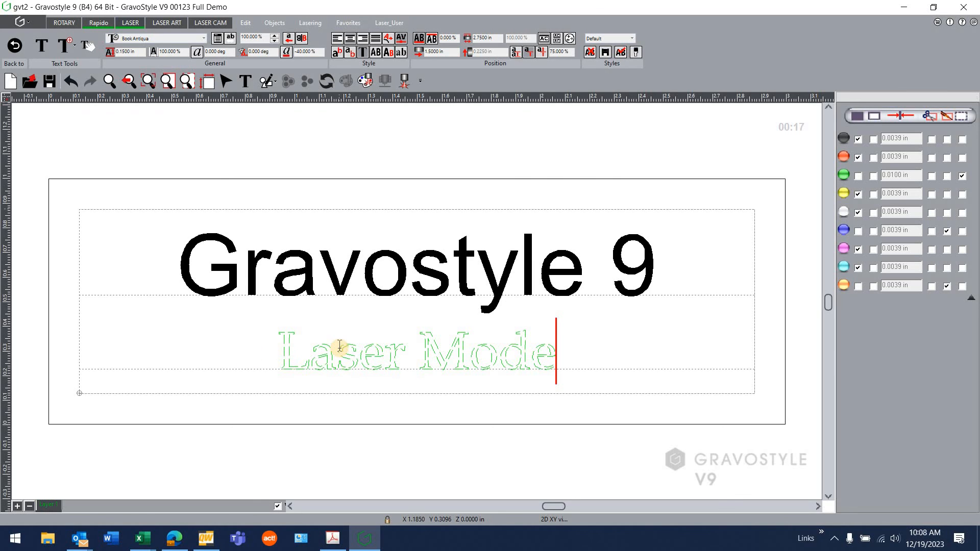
left_click(961, 176)
left_click(858, 175)
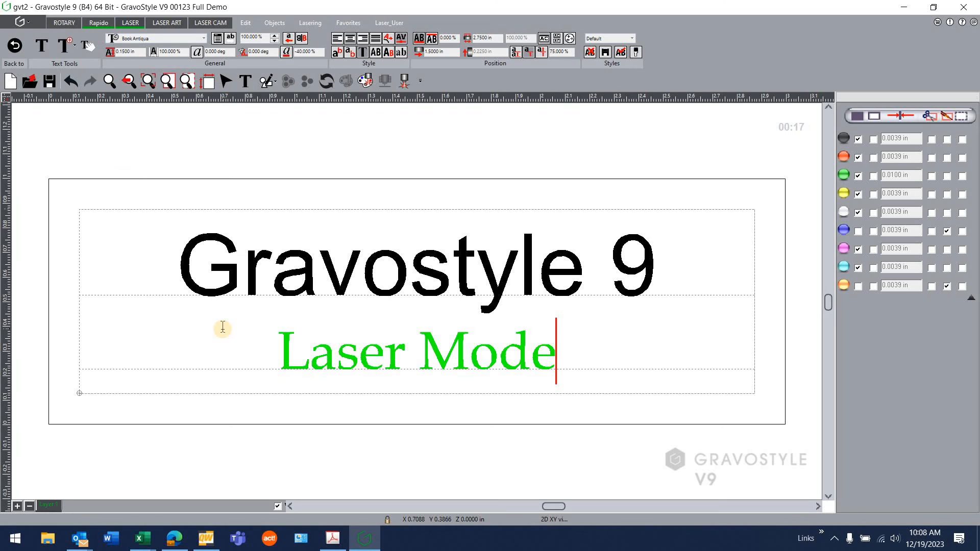
left_click(131, 24)
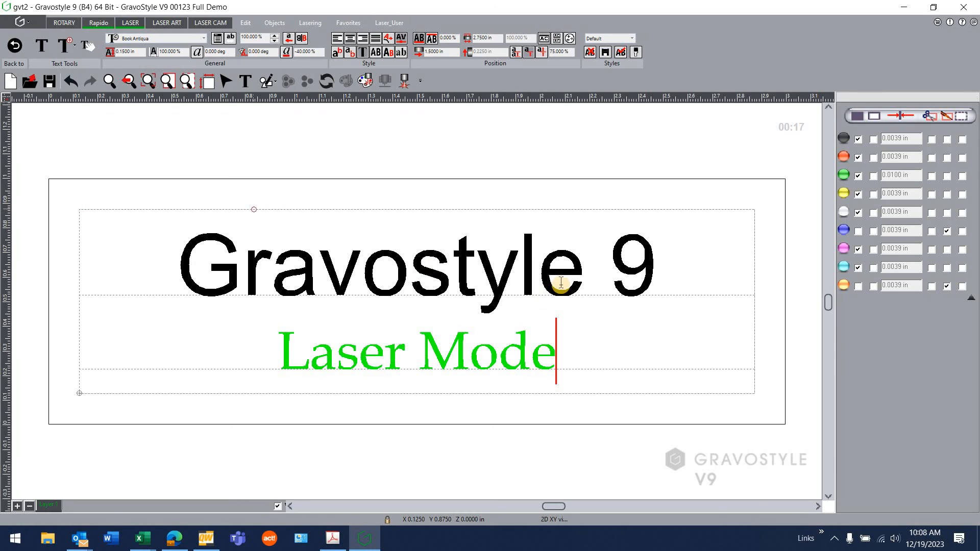